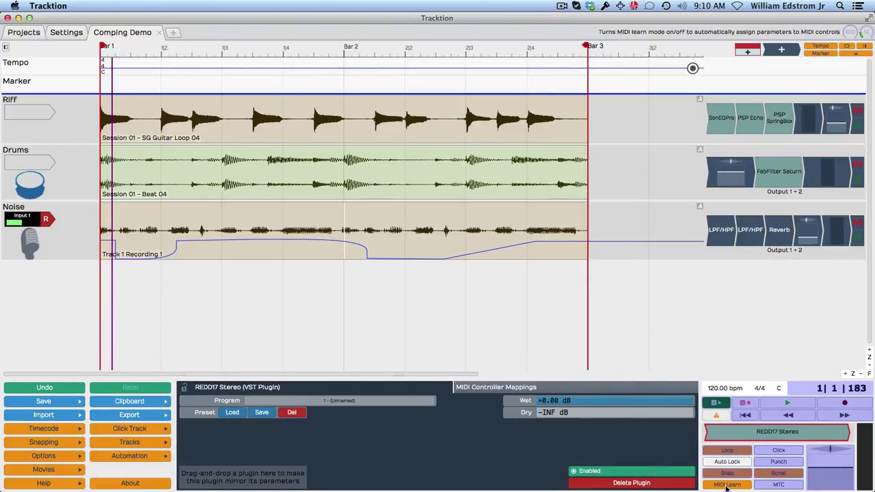
# Toggle MIDI learn off and back on until the Listening... assignment overlay appears
pyautogui.click(726, 484)
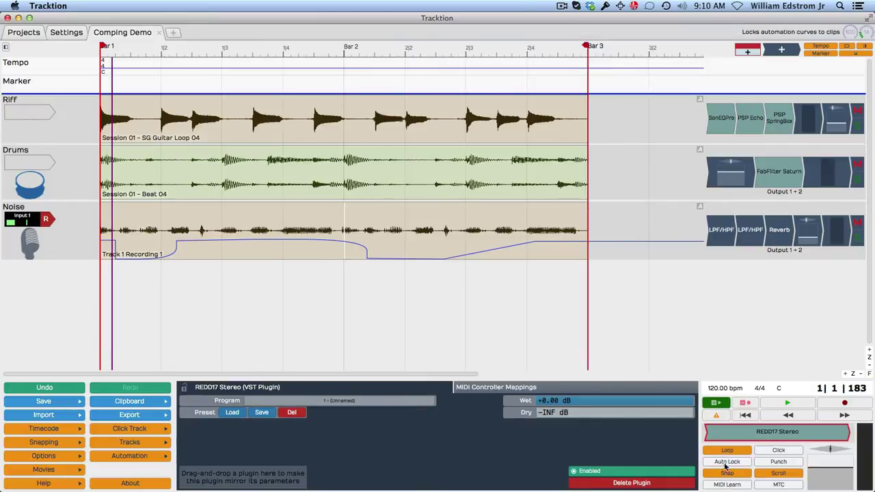
pyautogui.click(729, 485)
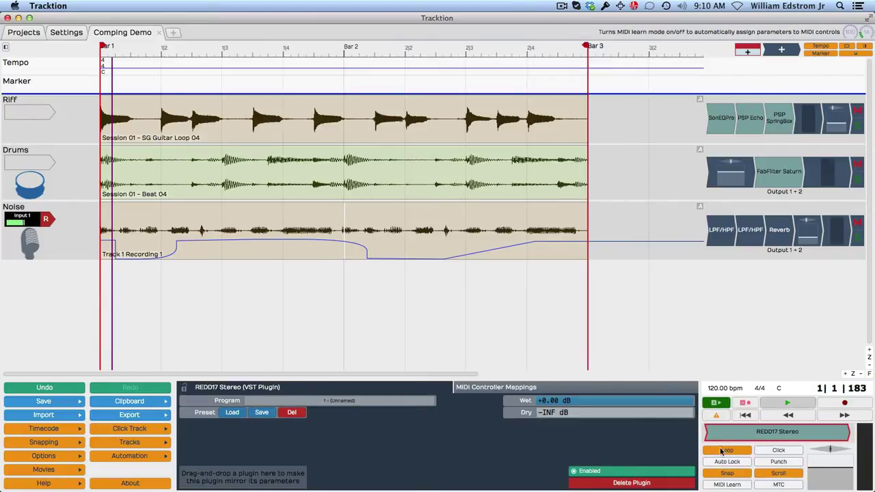
pyautogui.click(729, 486)
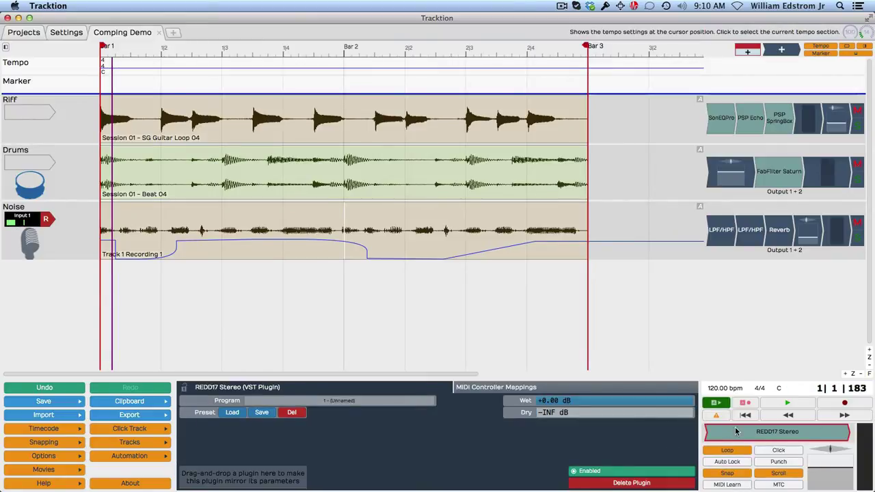
pyautogui.click(730, 486)
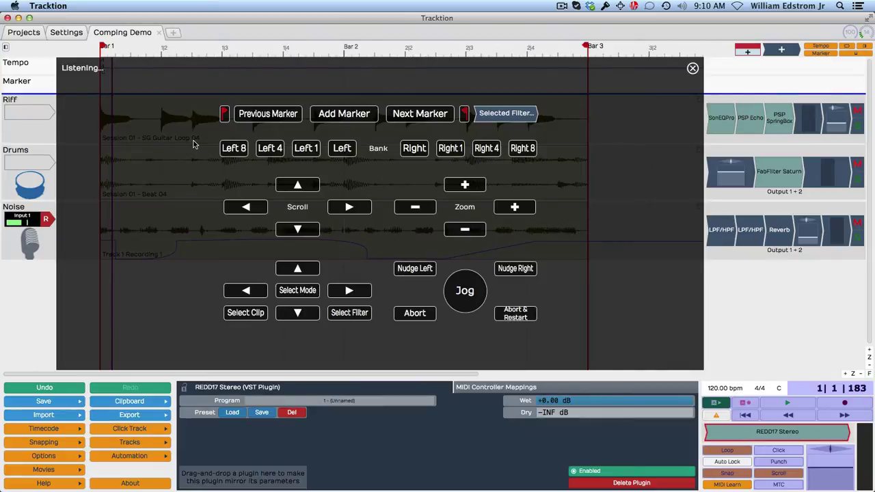
# Close the overlay, check the LPD8 in MIDI Devices settings, then go to Control Surfaces
pyautogui.click(692, 68)
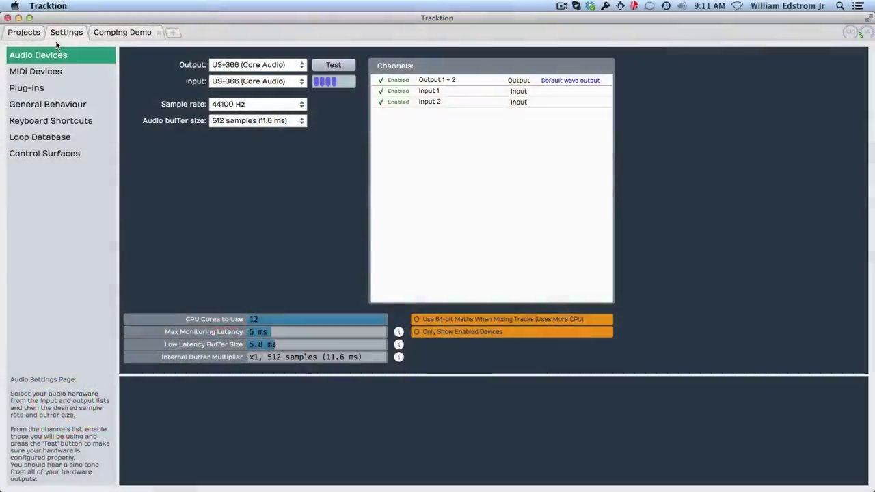
pyautogui.click(41, 75)
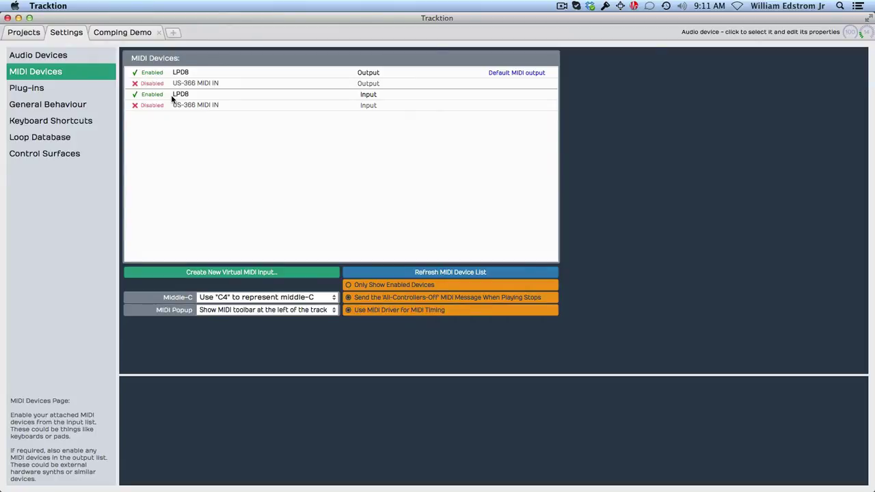
pyautogui.click(71, 156)
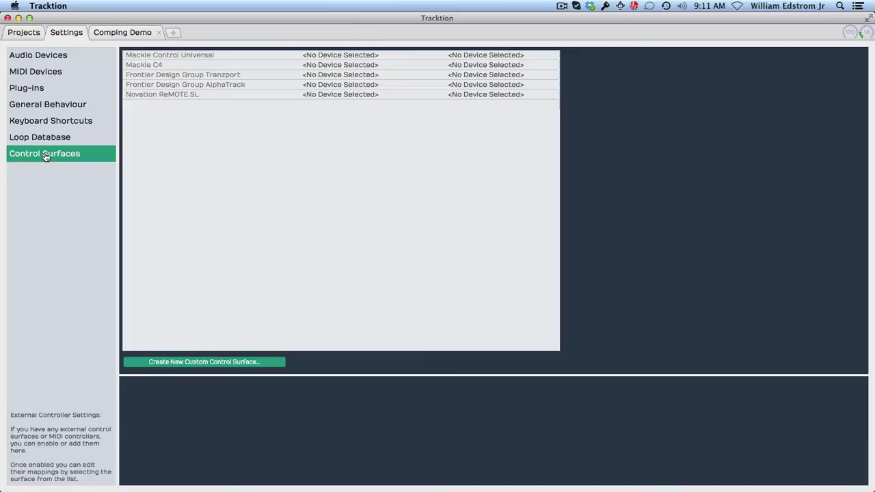
# Create a custom control surface named 'LPD8' and set LPD8 as its input device
pyautogui.click(195, 364)
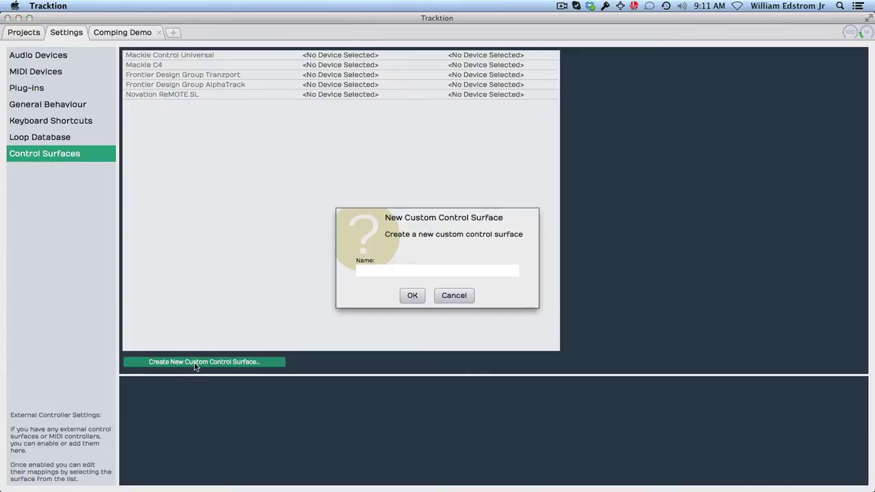
pyautogui.click(374, 270)
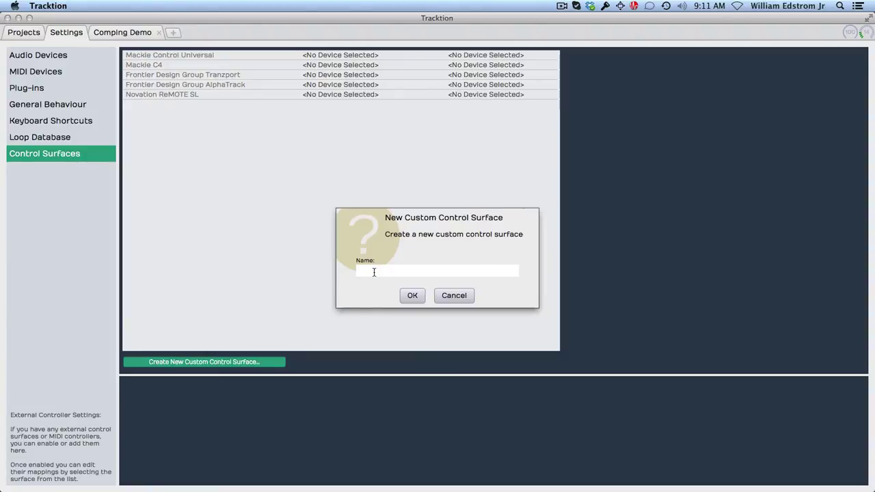
pyautogui.write('LPD8')
pyautogui.click(404, 298)
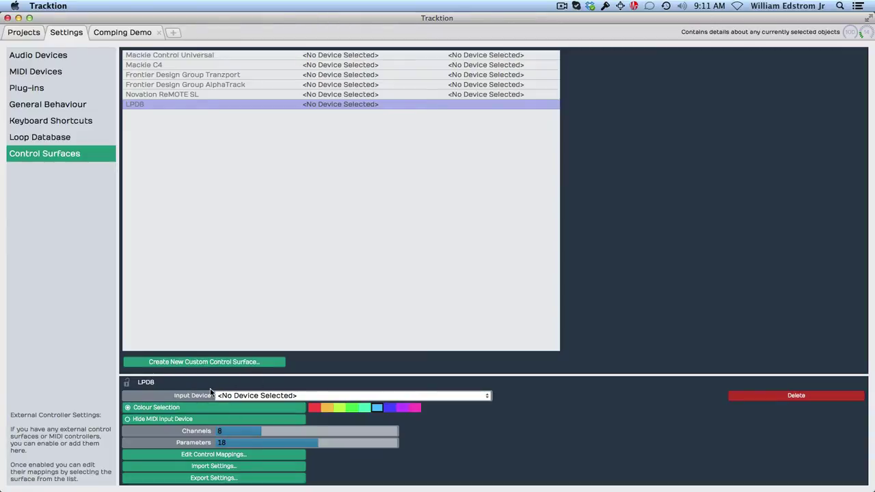
pyautogui.click(241, 396)
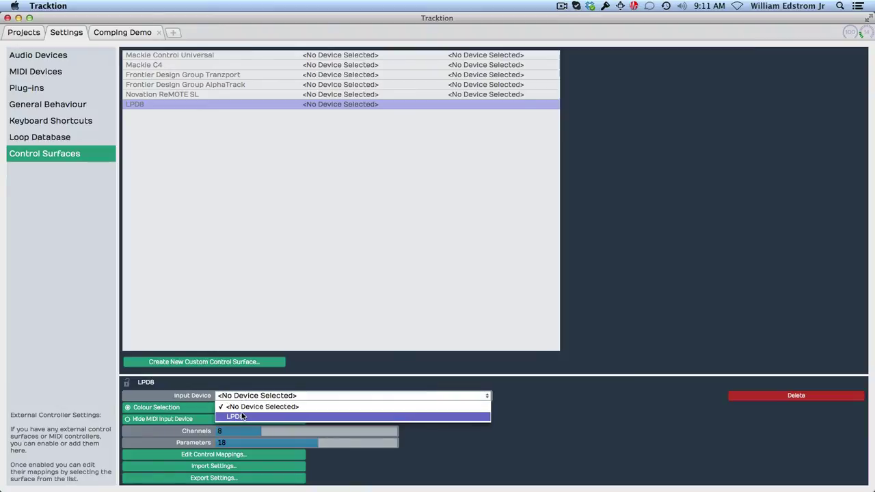
pyautogui.click(242, 417)
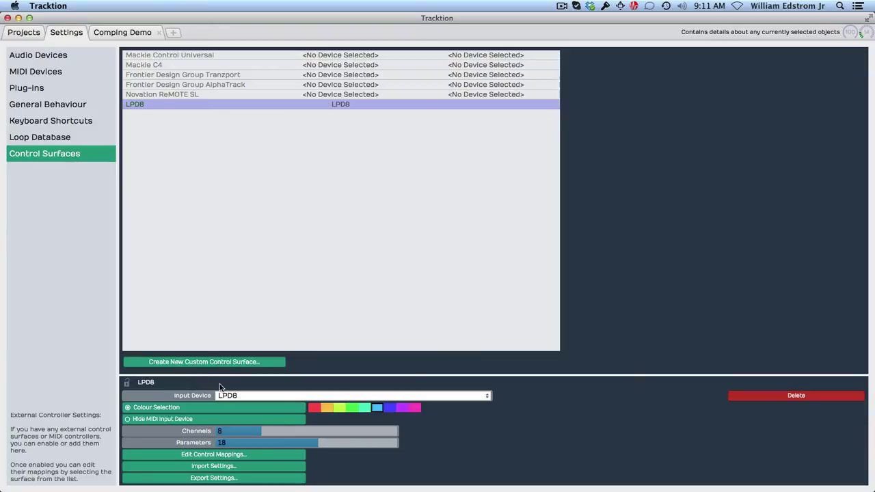
# Switch to the Comping Demo edit, play it briefly, then stop playback
pyautogui.click(115, 36)
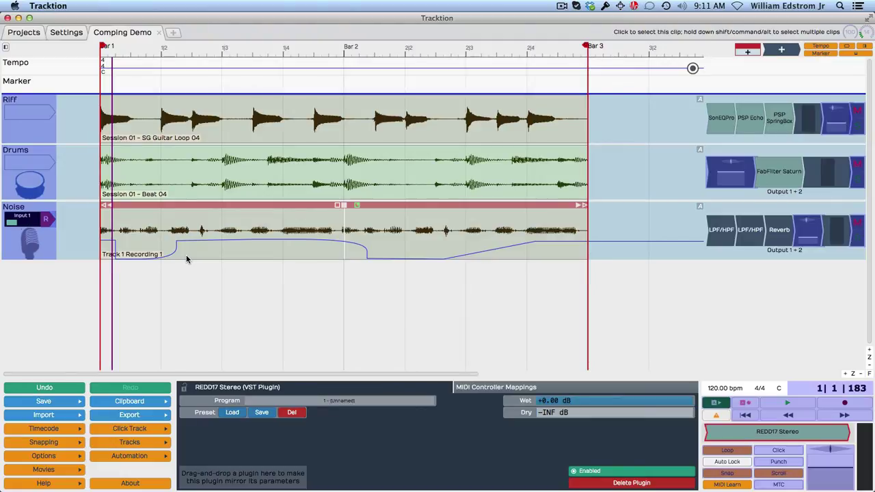
pyautogui.press('space')
pyautogui.click(203, 263)
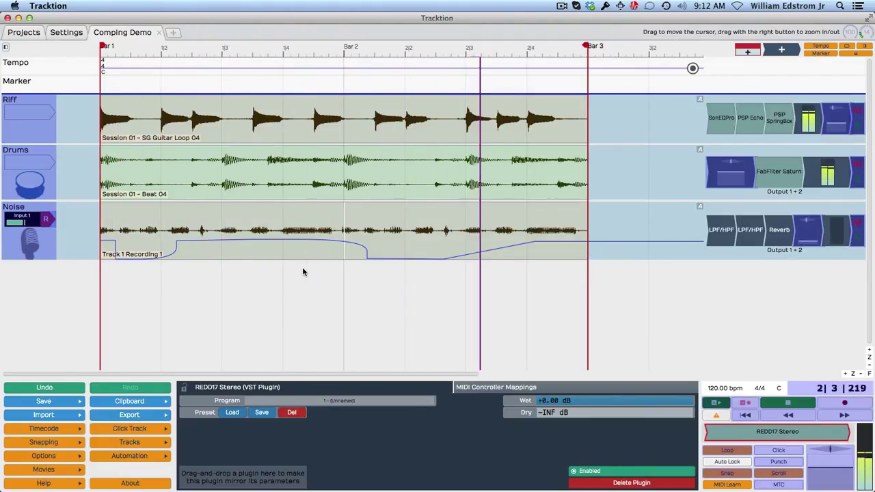
pyautogui.press('space')
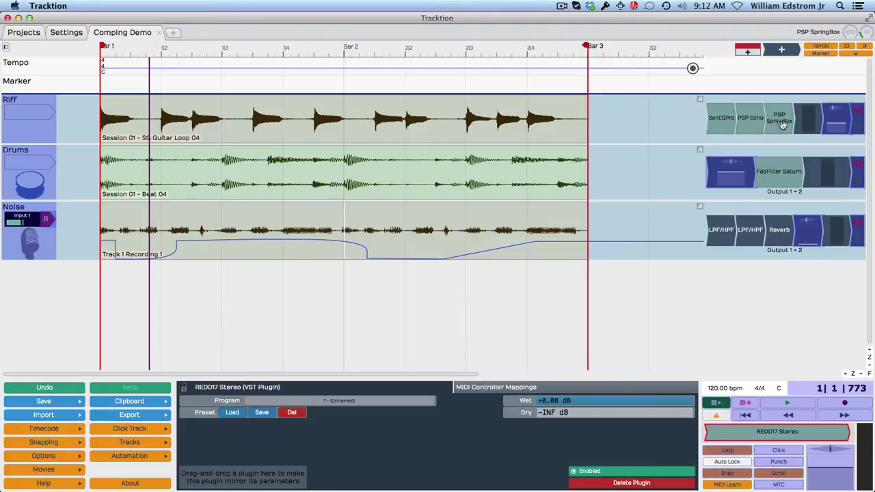
# Open the Riff track's SonEQPro window, move it up and right, and lower the HP knob
pyautogui.click(724, 122)
pyautogui.doubleClick(724, 122)
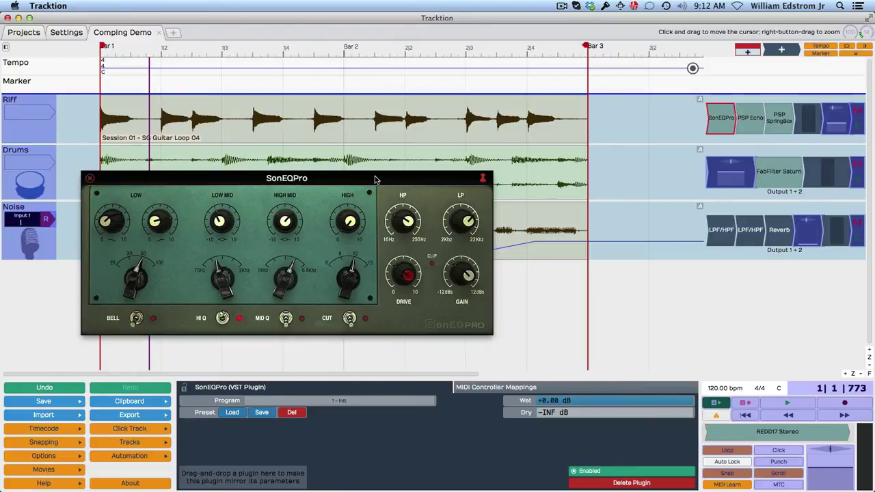
pyautogui.moveTo(351, 171); pyautogui.dragTo(432, 156)
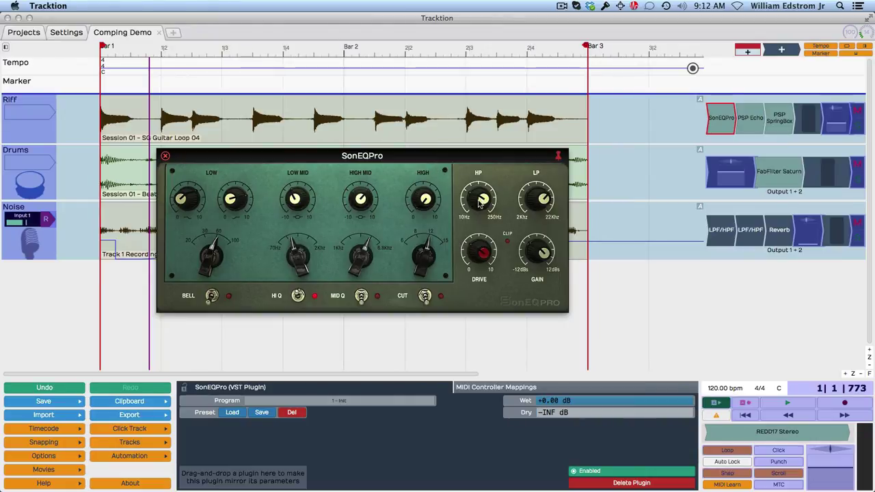
pyautogui.moveTo(484, 201); pyautogui.dragTo(483, 197)
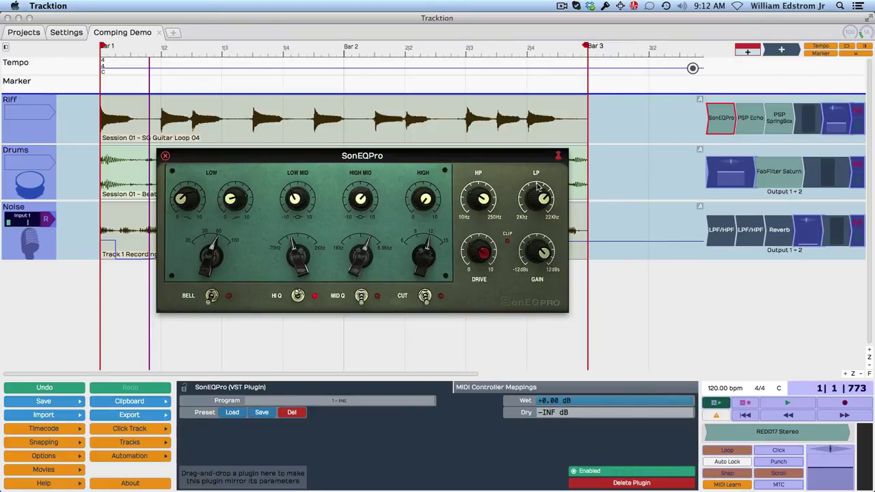
# With MIDI learn on, assign the SonEQPro High Pass and Low Pass knobs to LPD8 knobs
pyautogui.click(717, 485)
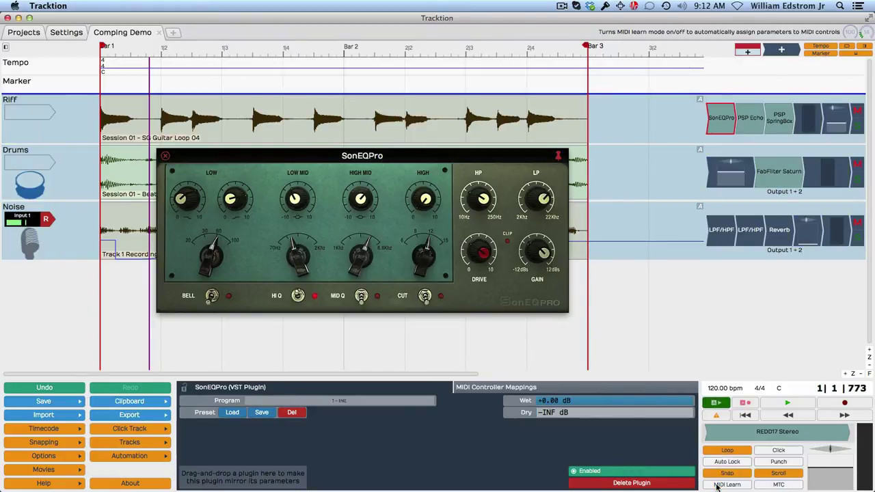
pyautogui.click(717, 485)
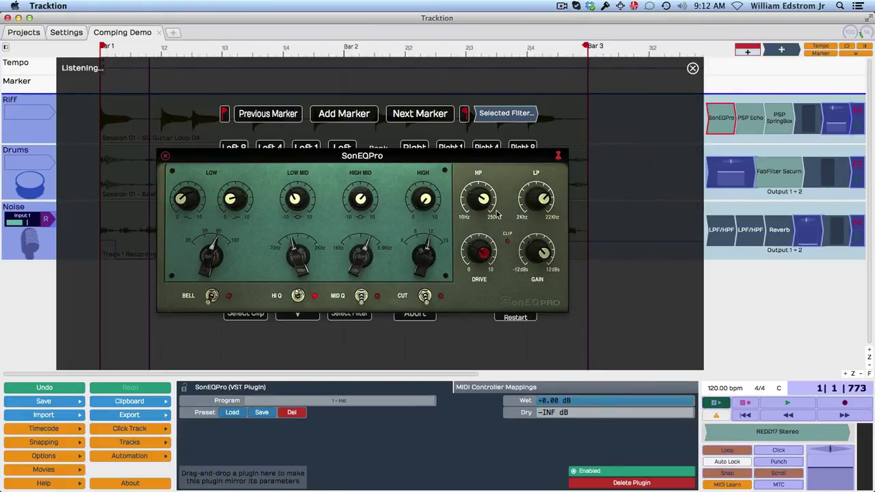
pyautogui.moveTo(483, 199)
pyautogui.mouseDown()
pyautogui.moveTo(481, 207)
pyautogui.moveTo(483, 199)
pyautogui.mouseUp()
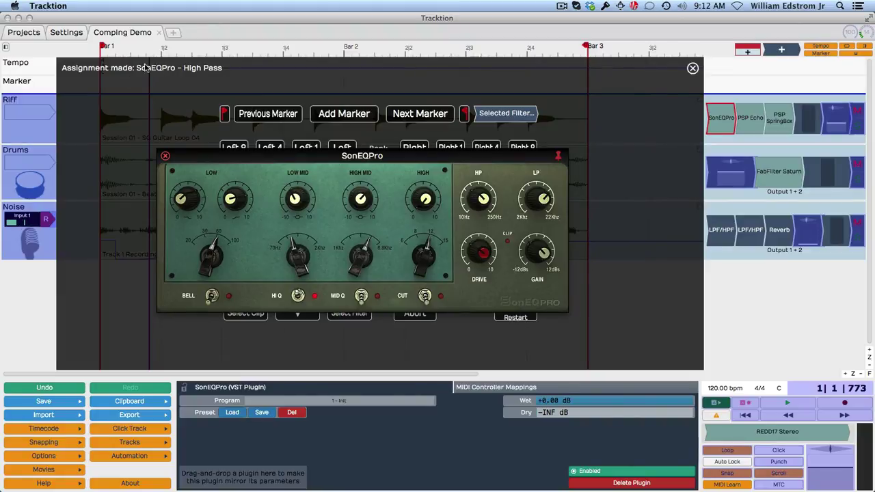
pyautogui.click(543, 199)
pyautogui.moveTo(544, 198); pyautogui.dragTo(536, 218)
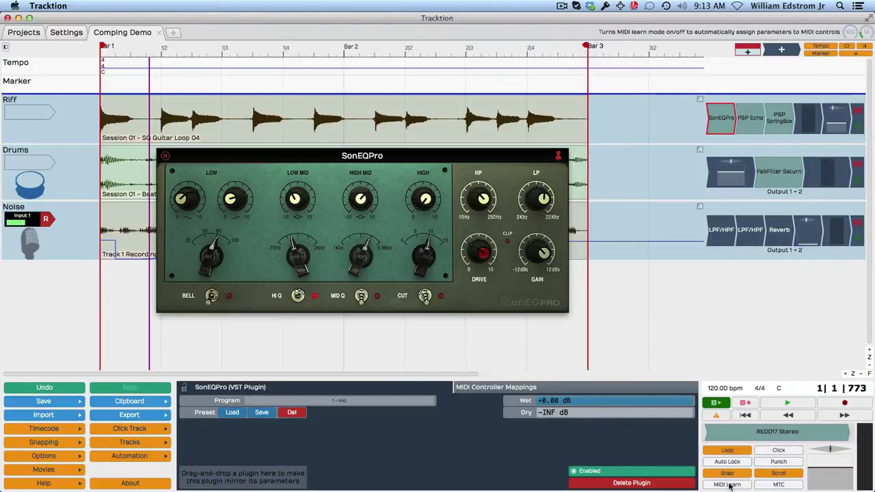
# Switch MIDI learn off, keeping the SonEQPro window open
pyautogui.click(728, 484)
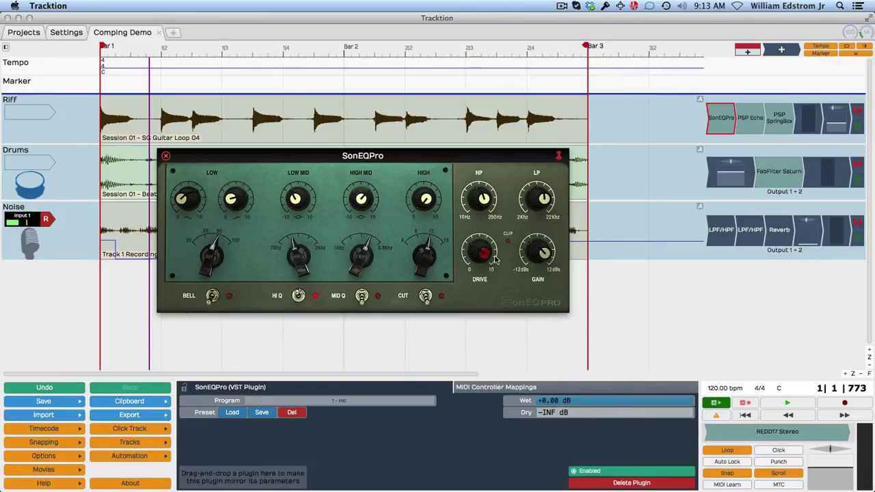
# Assign the SonEQPro Preamp Drive knob to an LPD8 knob via MIDI learn, then exit learn mode
pyautogui.click(718, 487)
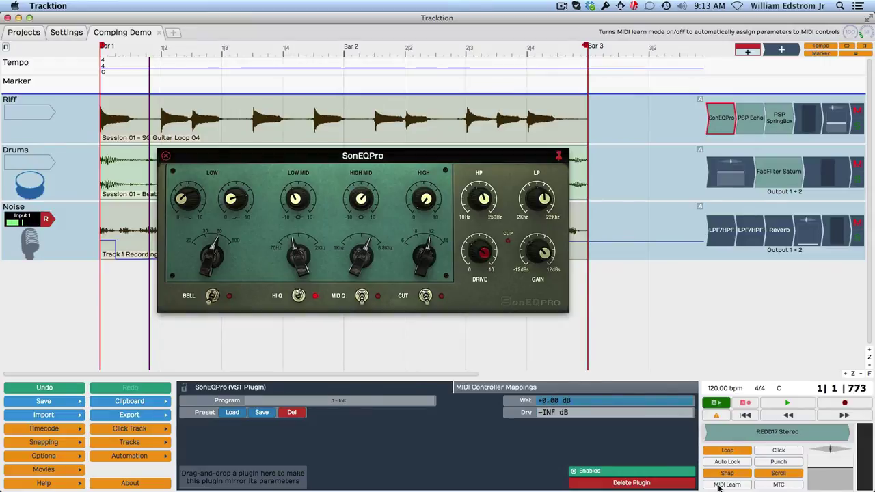
pyautogui.click(478, 253)
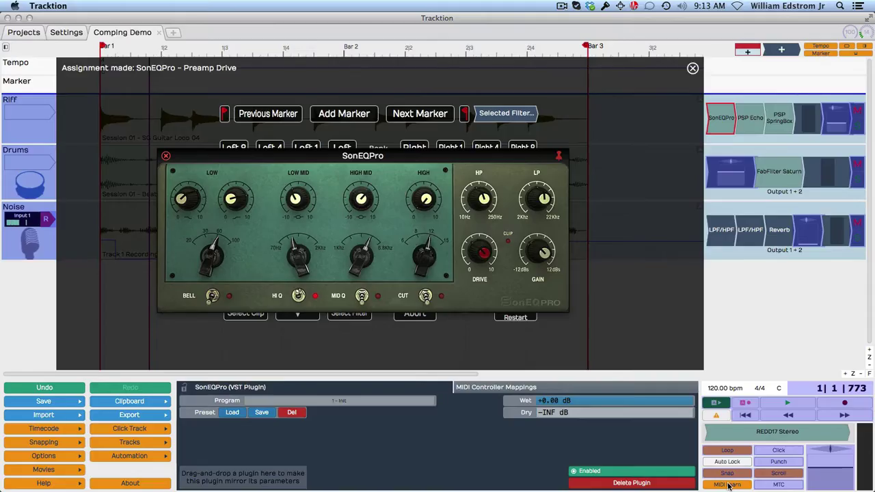
pyautogui.click(727, 484)
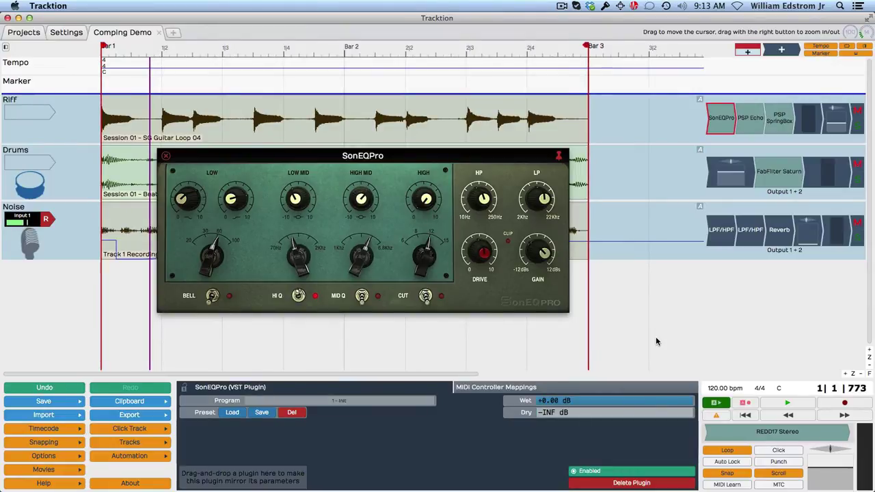
# Play the Comping Demo while turning the mapped LPD8 EQ knobs, then stop
pyautogui.press('space')
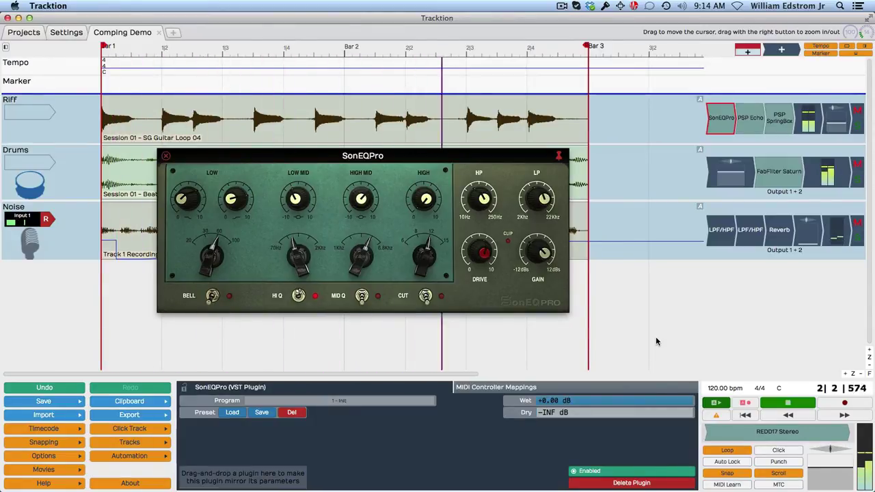
pyautogui.press('space')
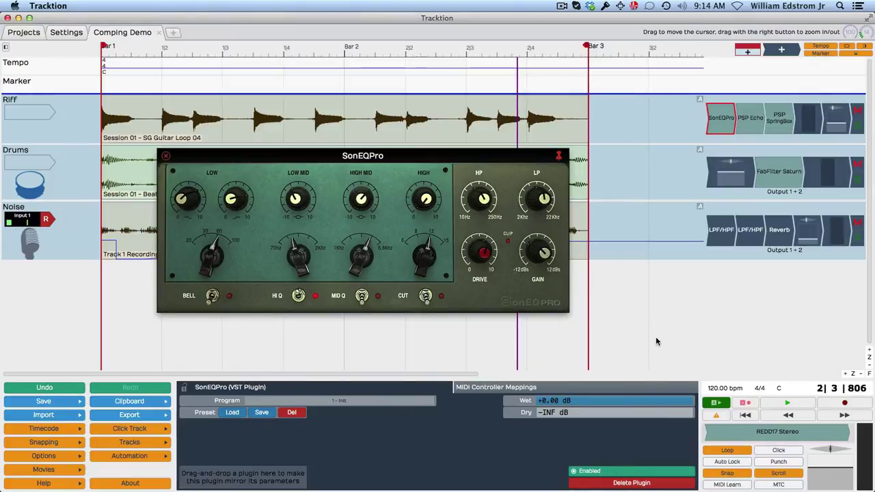
# Close the SonEQPro window and re-enable MIDI learn to show the navigation command overlay
pyautogui.click(166, 157)
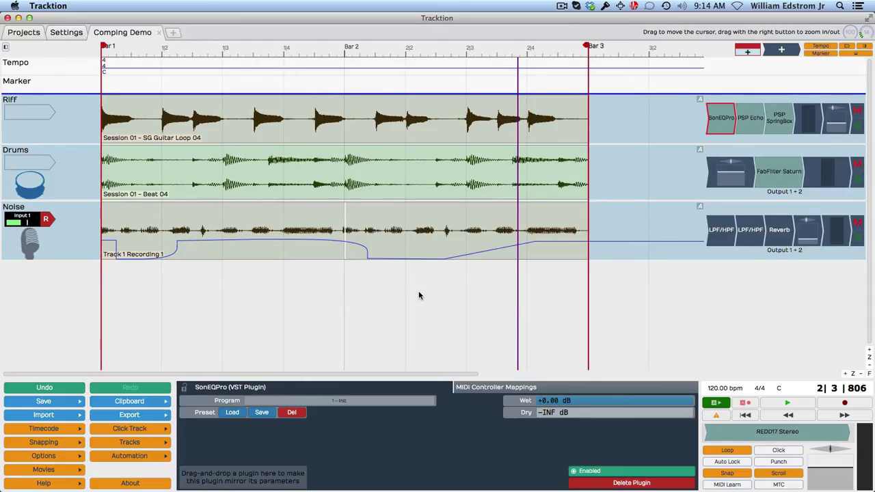
pyautogui.click(719, 485)
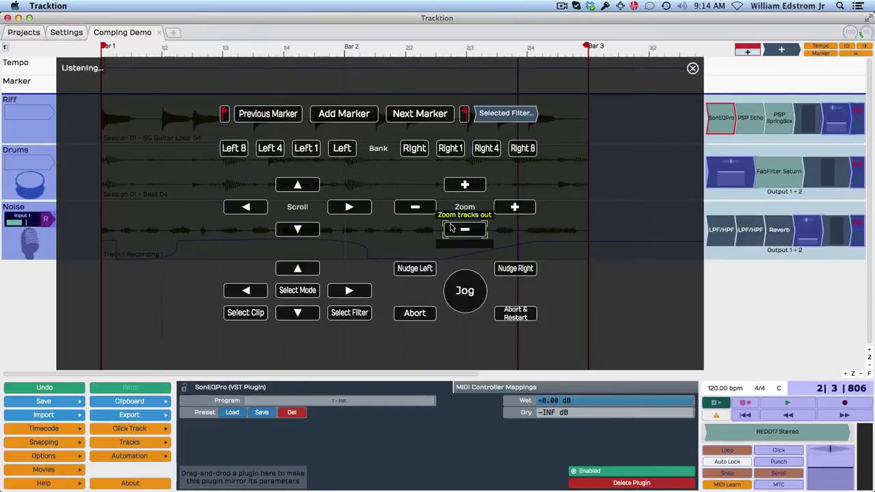
# Assign LPD8 pads to Zoom tracks in and Zoom tracks out, then exit MIDI learn
pyautogui.click(466, 186)
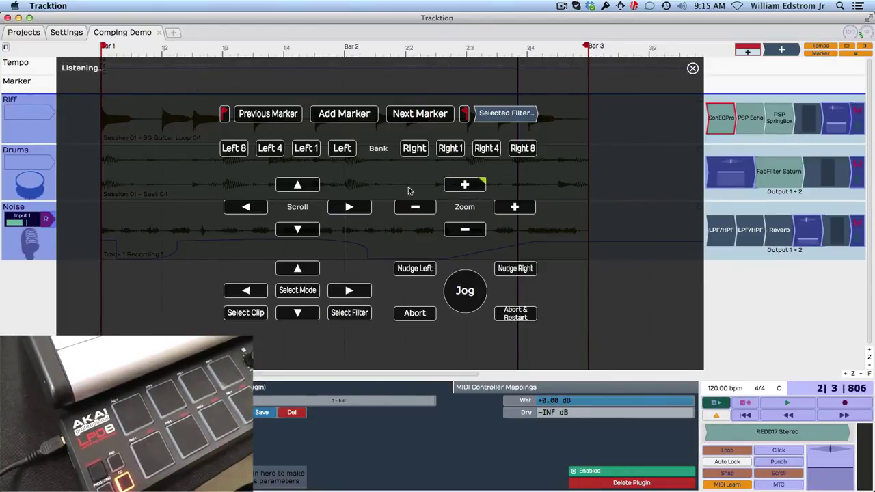
pyautogui.click(469, 232)
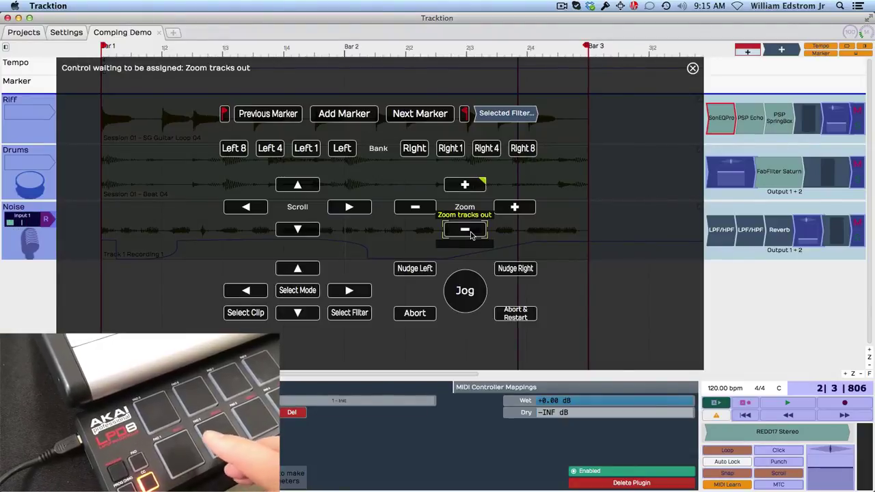
pyautogui.click(724, 484)
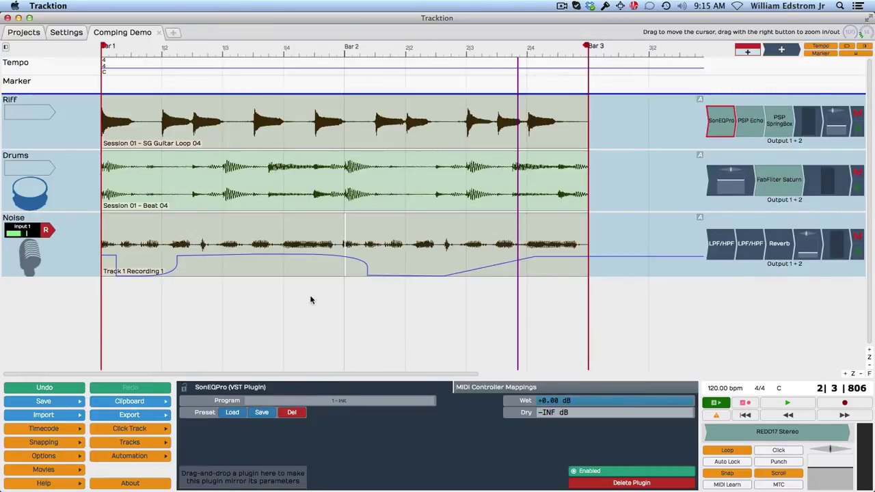
# Turn on MIDI learn, give horizontal Zoom in and Zoom out their own LPD8 pads, then exit
pyautogui.click(727, 485)
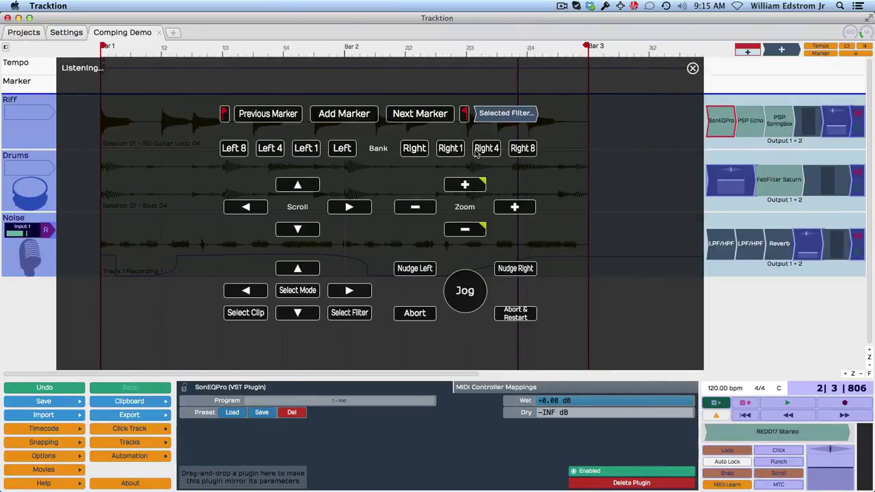
pyautogui.click(519, 209)
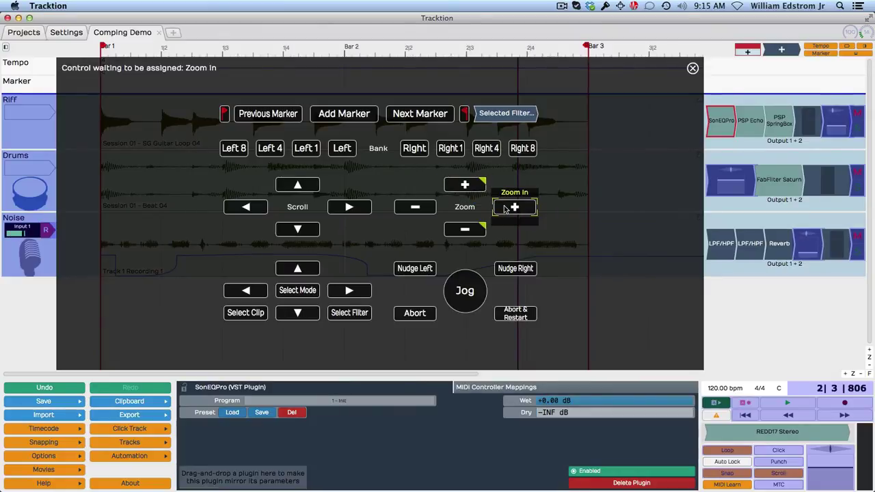
pyautogui.click(413, 208)
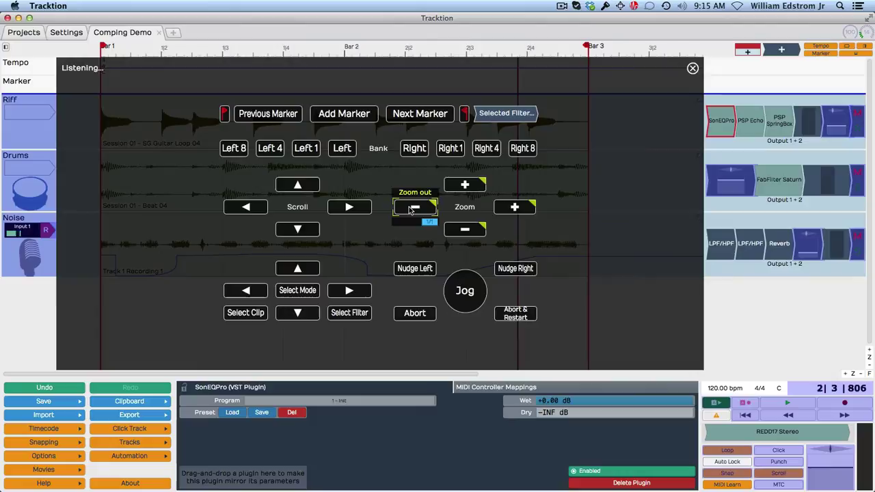
pyautogui.click(731, 483)
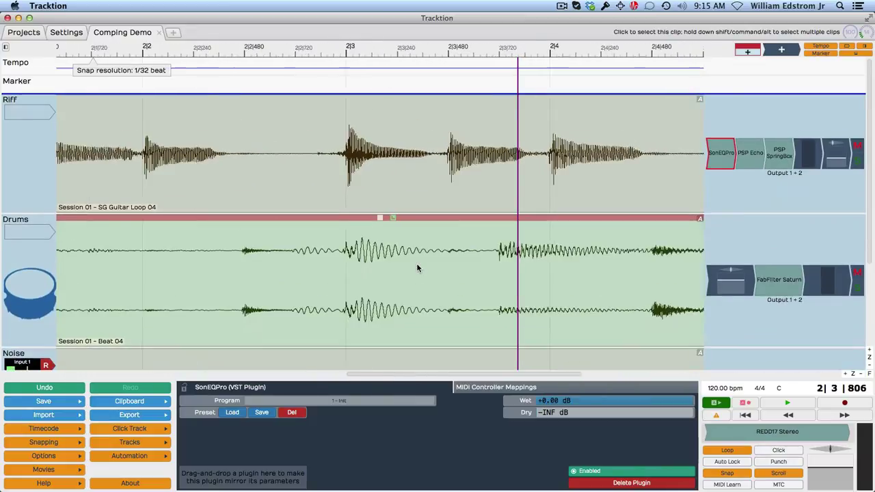
# Test the zoom pads on the timeline, then show the Settings tab's LPD8 Control Surfaces page
pyautogui.scroll(-5, 417, 268)
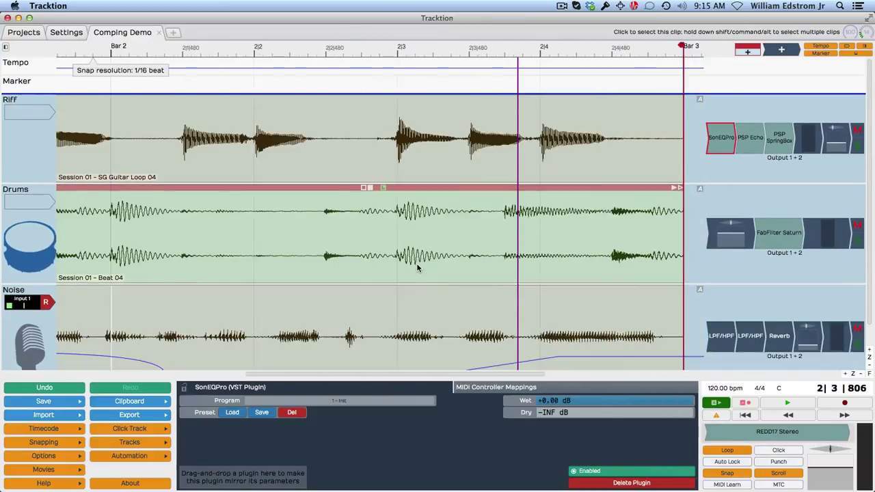
pyautogui.scroll(-6, 418, 268)
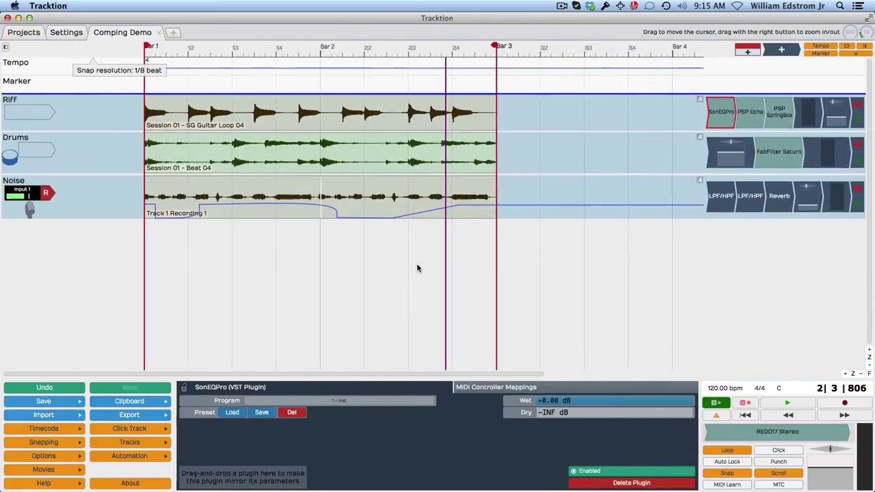
pyautogui.scroll(8, 417, 267)
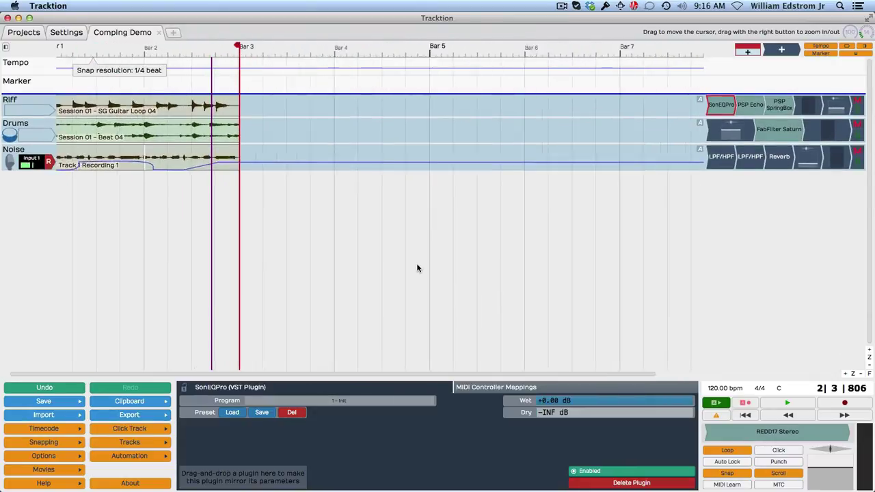
pyautogui.scroll(5, 418, 268)
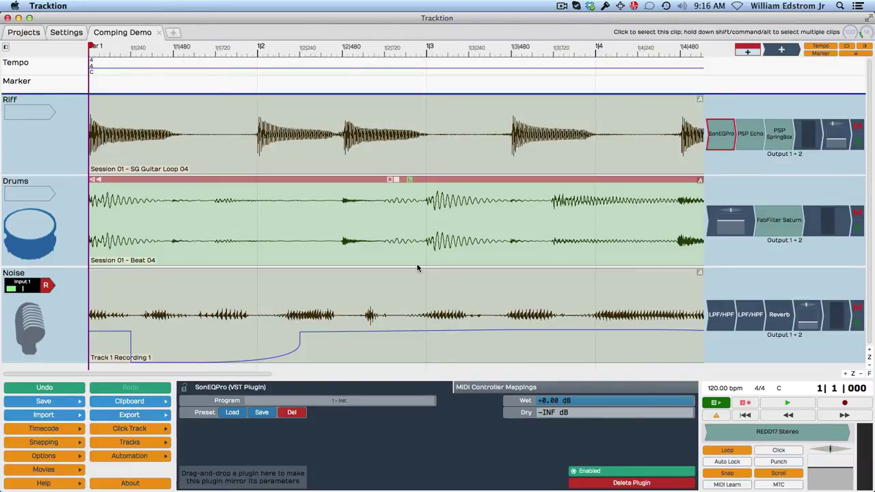
pyautogui.click(66, 32)
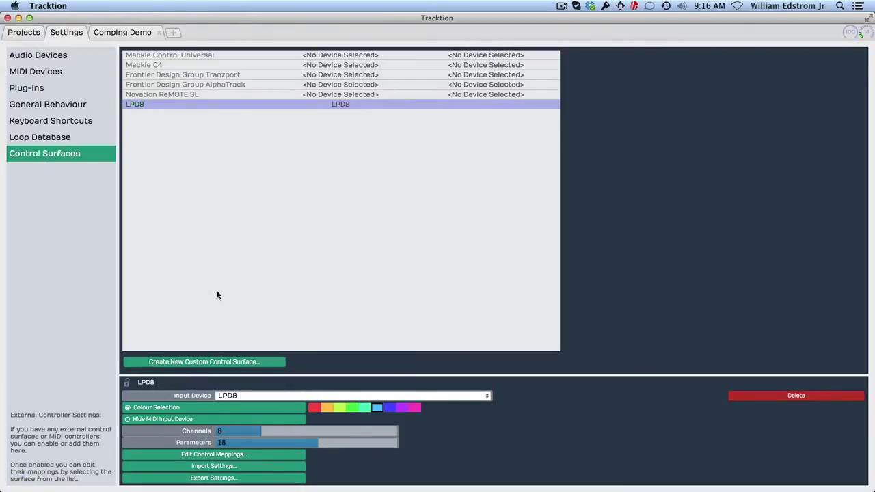
# In the LPD8's custom control mappings, delete the Zoom tracks in and Zoom tracks out rows
pyautogui.click(212, 455)
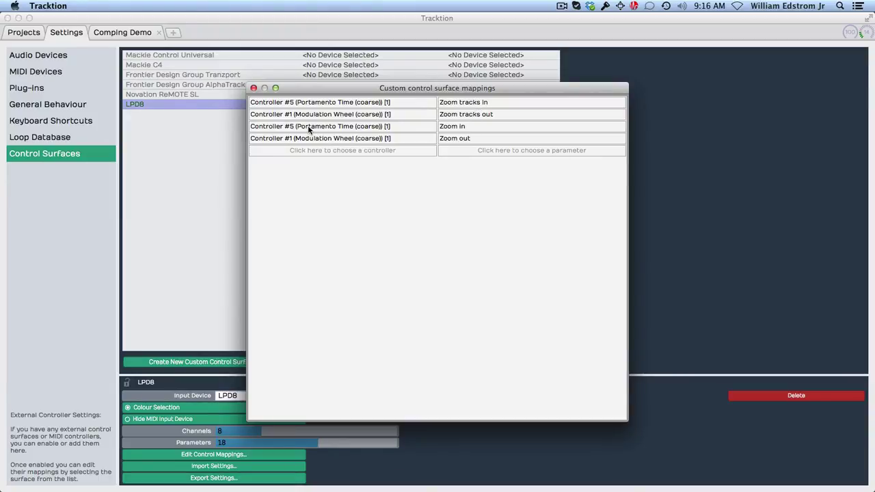
pyautogui.click(308, 103)
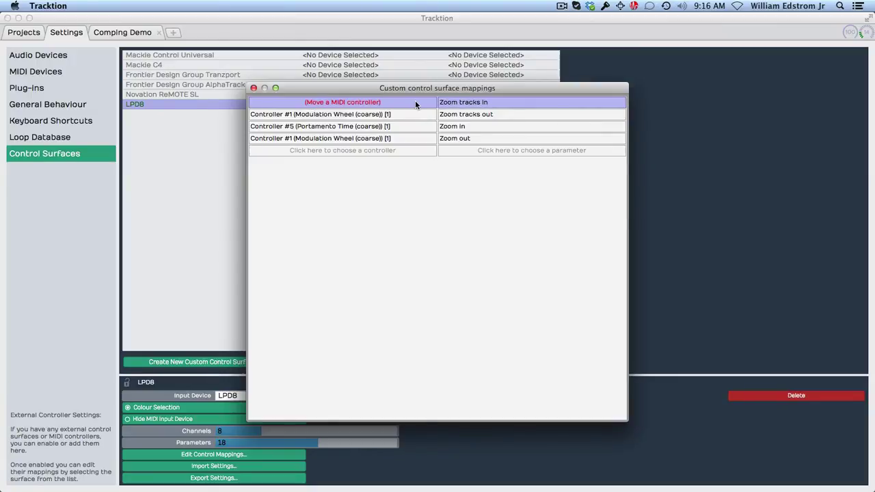
pyautogui.press('Delete')
pyautogui.click(397, 103)
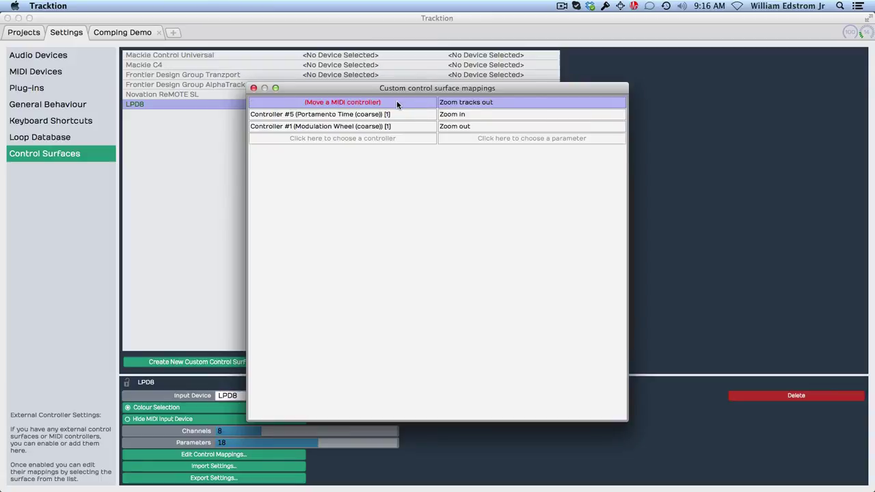
pyautogui.press('Delete')
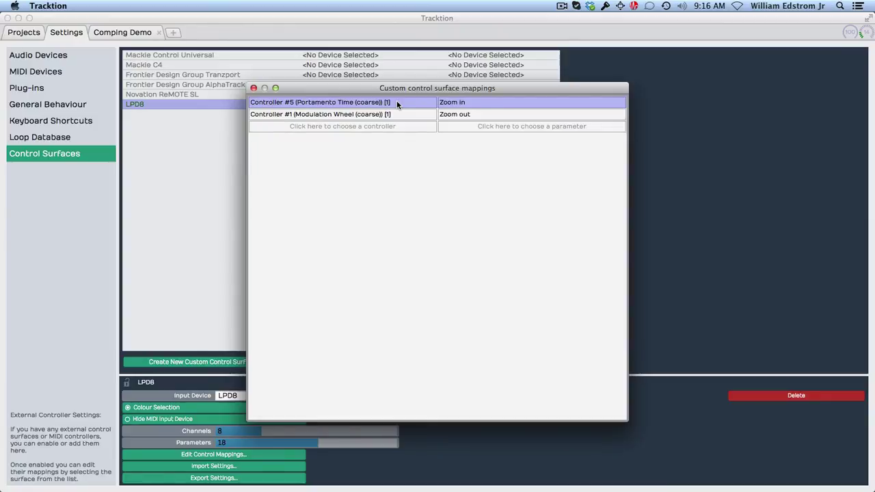
# Remap Controller #5 from Zoom in to the Transport > Home command
pyautogui.click(468, 104)
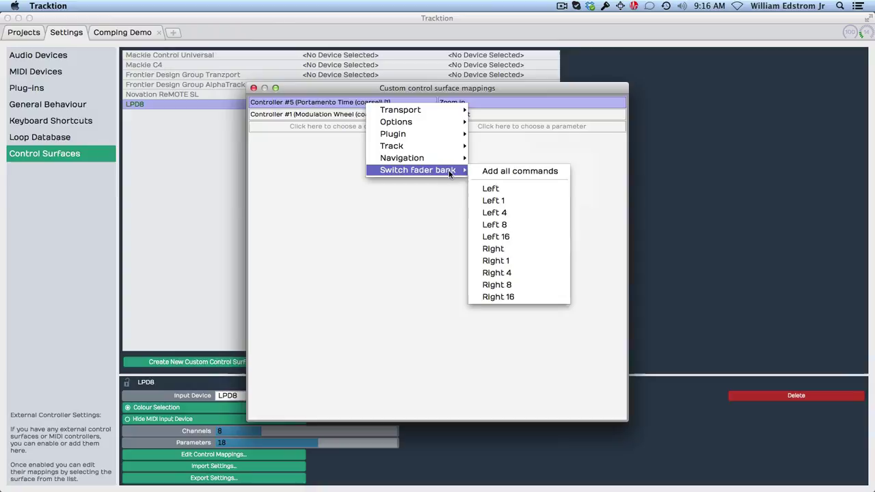
pyautogui.moveTo(446, 115)
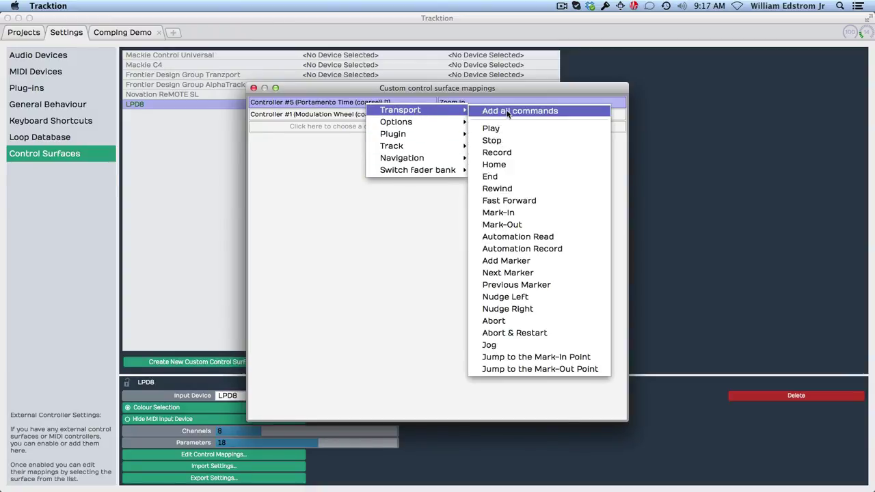
pyautogui.click(504, 167)
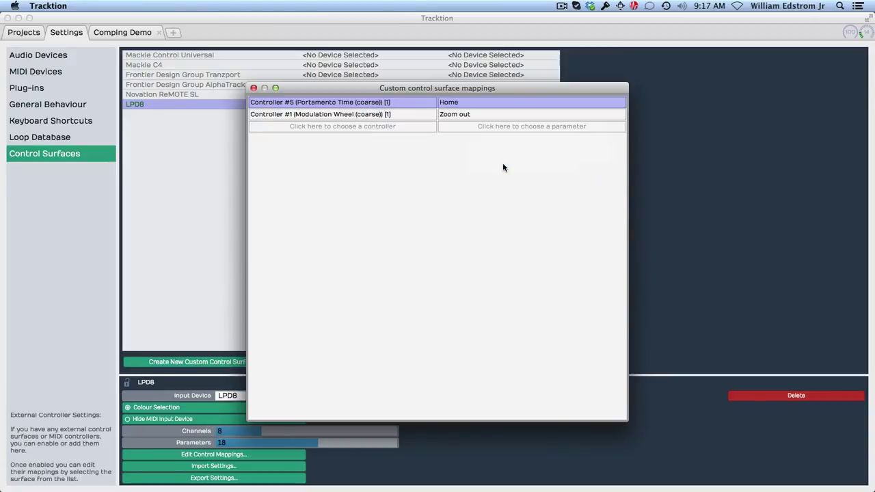
# Close the mappings window and select the Drums clip in the Comping Demo edit
pyautogui.click(253, 88)
pyautogui.click(114, 35)
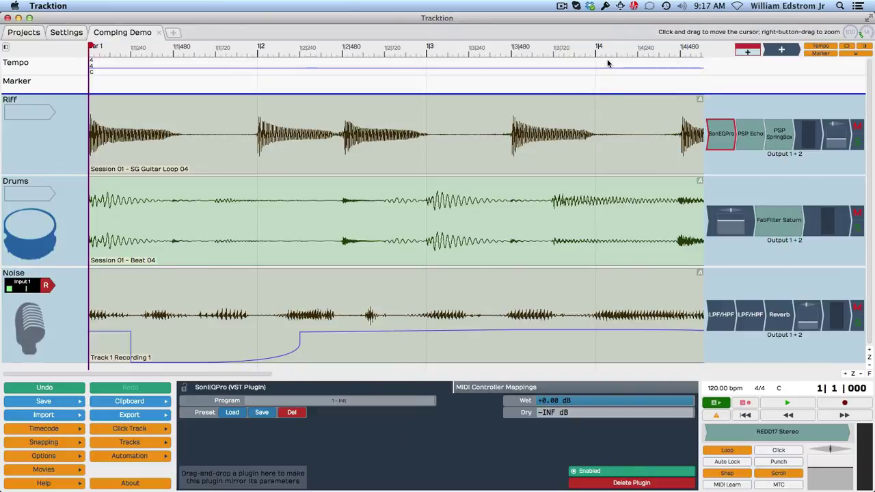
pyautogui.click(606, 123)
pyautogui.click(613, 201)
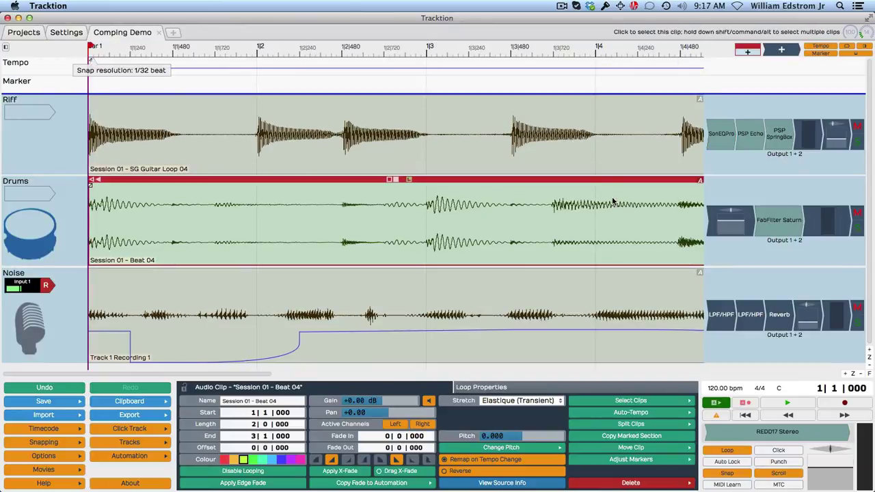
# Zoom the timeline to bars 1–5, place the playhead near bar 4, then return it to 1|1|000
pyautogui.press('Up')
pyautogui.press('Up')
pyautogui.press('Up')
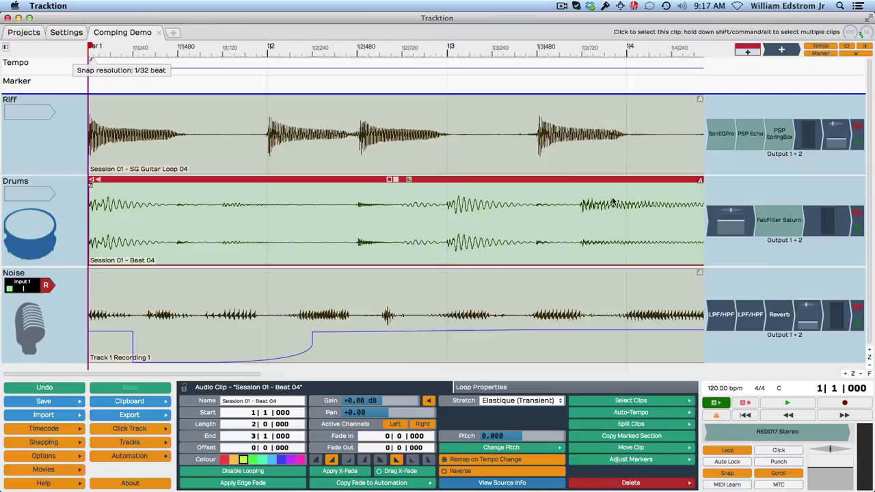
pyautogui.press('Down')
pyautogui.press('Down')
pyautogui.press('Down')
pyautogui.press('Down')
pyautogui.press('Down')
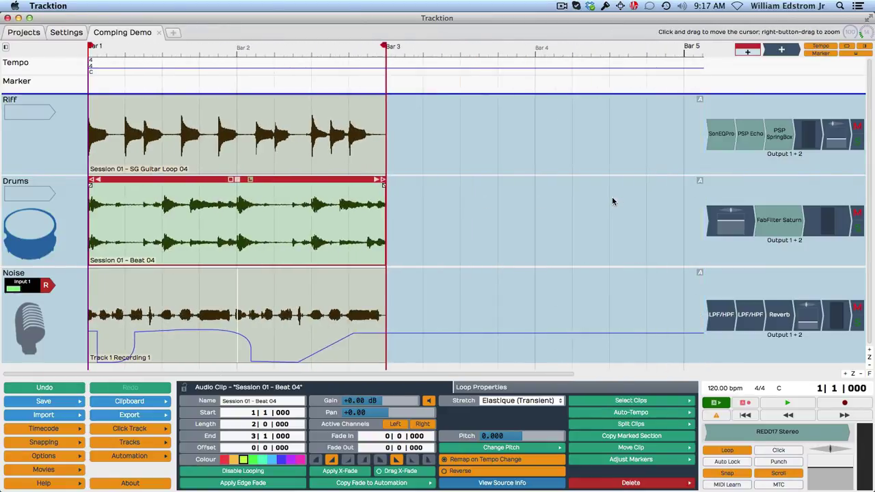
pyautogui.click(533, 149)
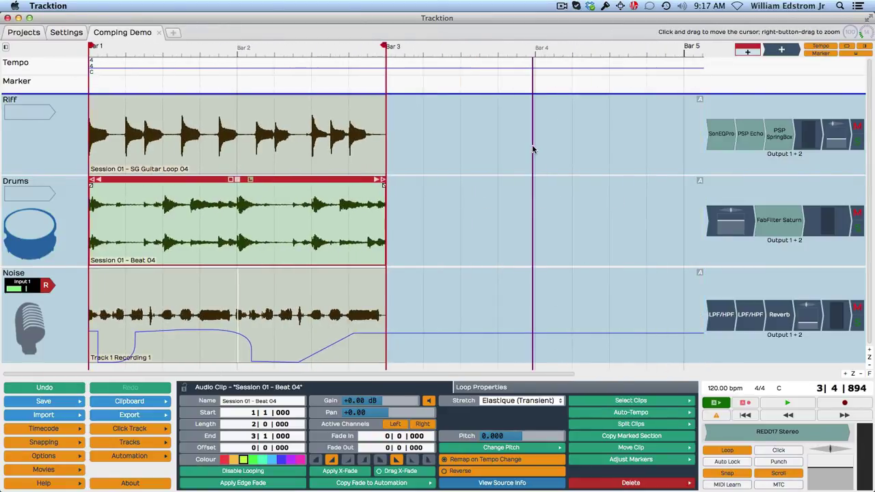
pyautogui.press('Home')
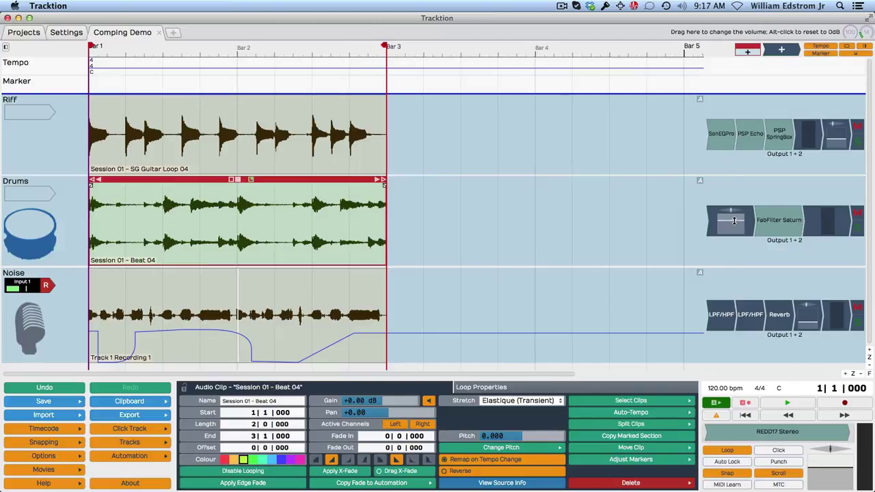
# Turn on MIDI learn and pick the Drums track's Vol/Pan Volume parameter for learning
pyautogui.click(735, 484)
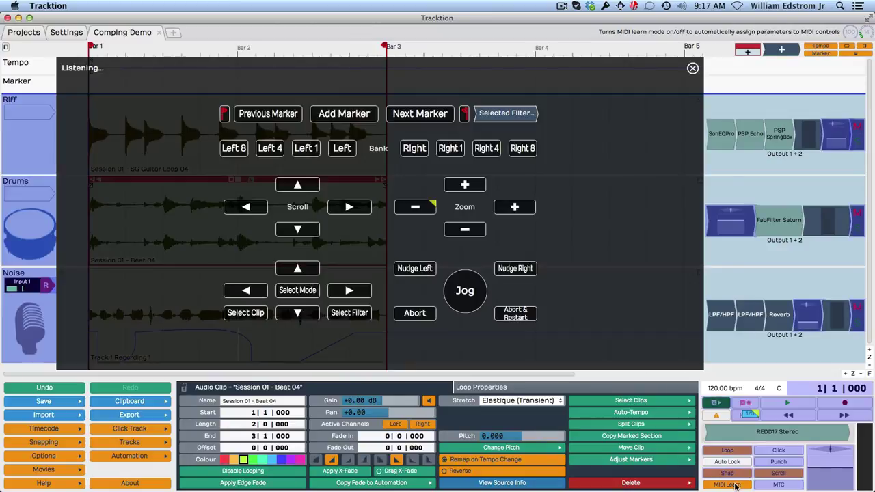
pyautogui.click(733, 231)
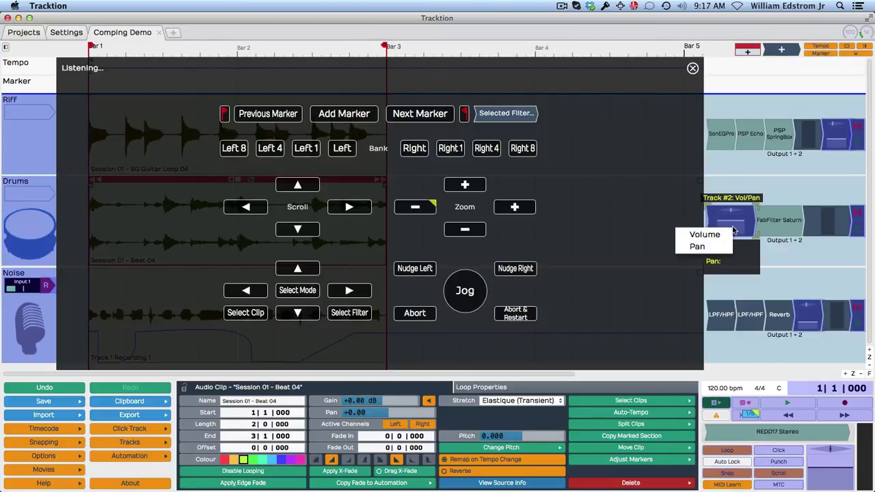
pyautogui.click(721, 234)
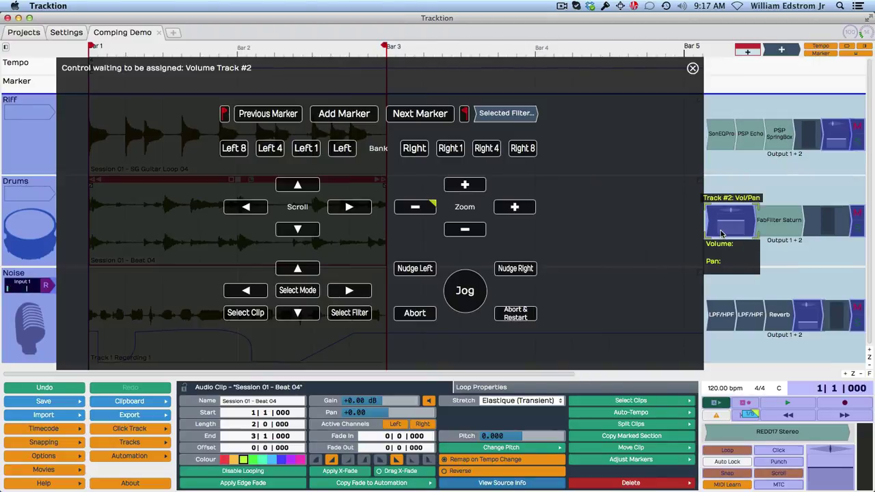